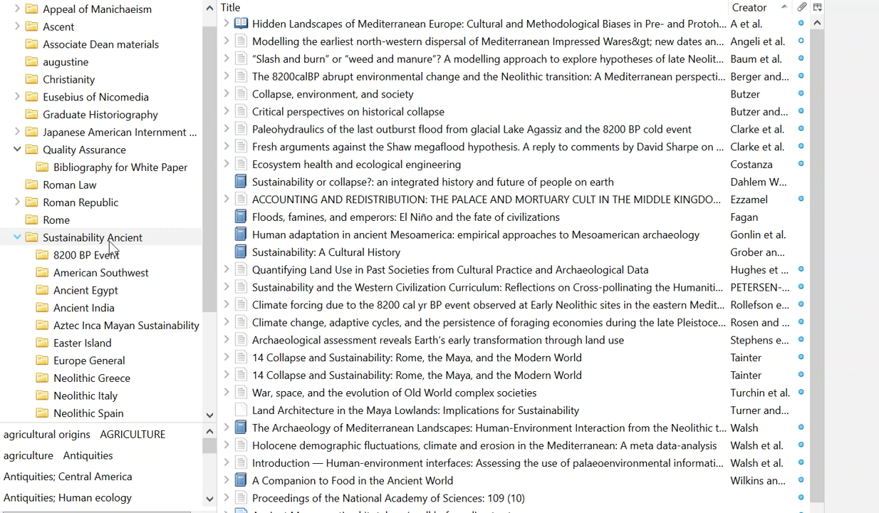
# - Select every reference in Sustainability Ancient, starting from the Hidden Landscapes item
pyautogui.scroll(-1, 403, 207)
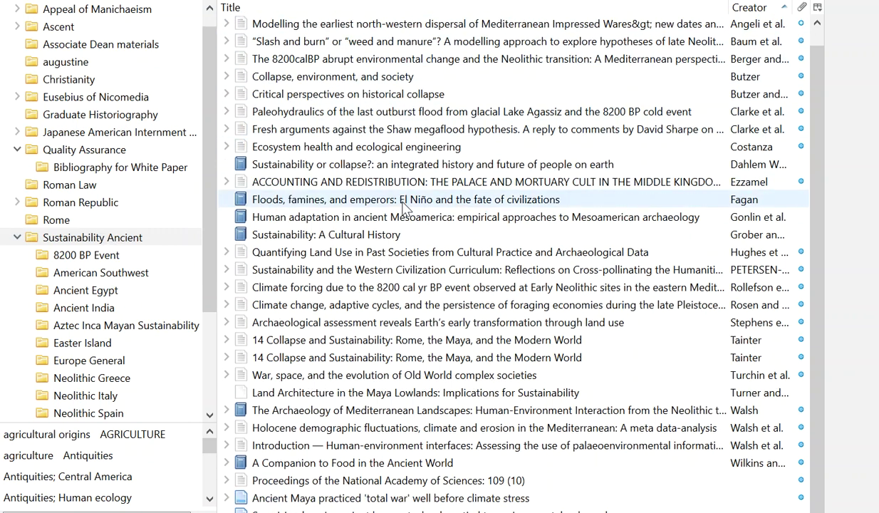
pyautogui.scroll(1, 359, 270)
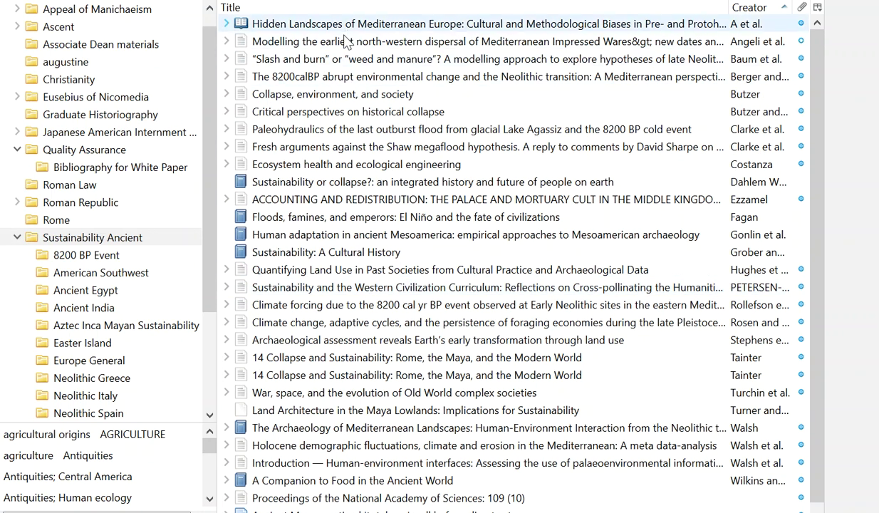
pyautogui.scroll(-1, 322, 470)
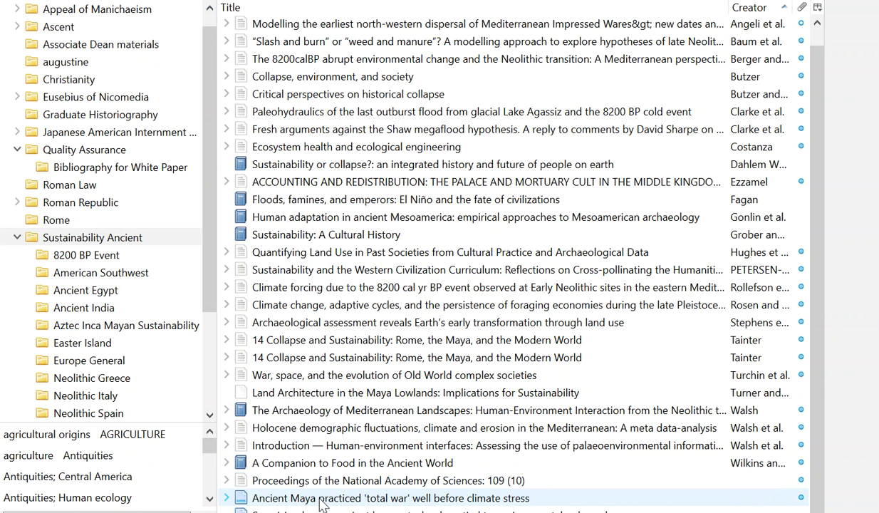
pyautogui.scroll(1, 399, 349)
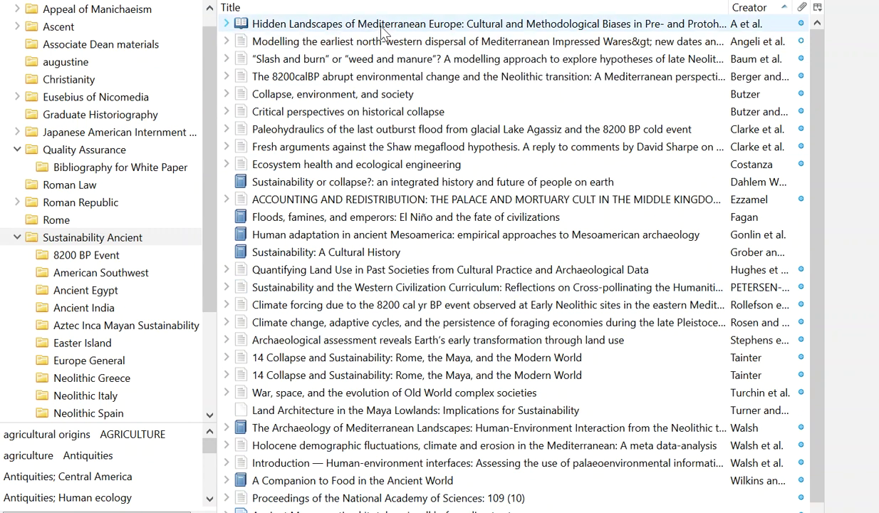
pyautogui.click(382, 31)
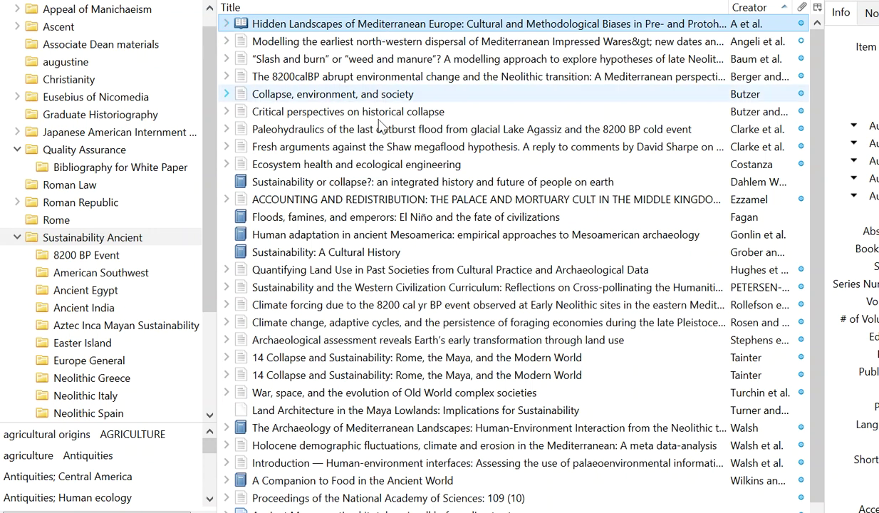
pyautogui.scroll(-1, 394, 416)
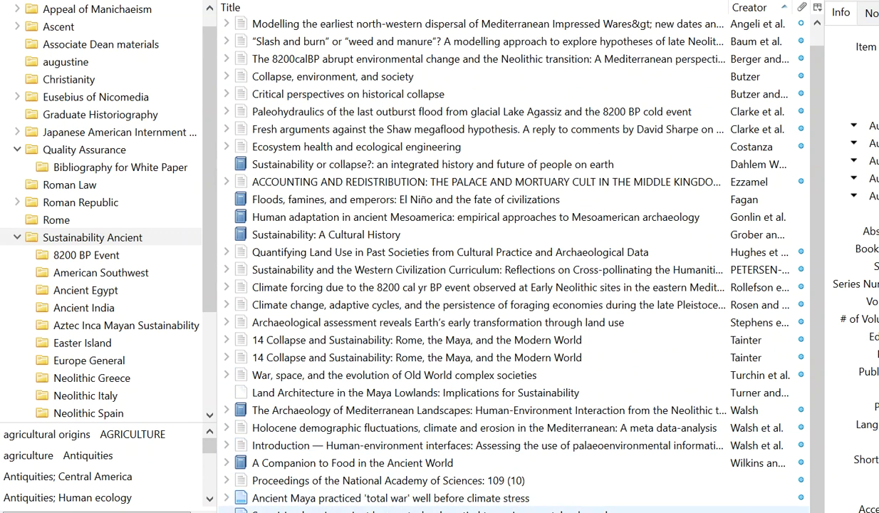
pyautogui.hotkey('ctrl', 'a')
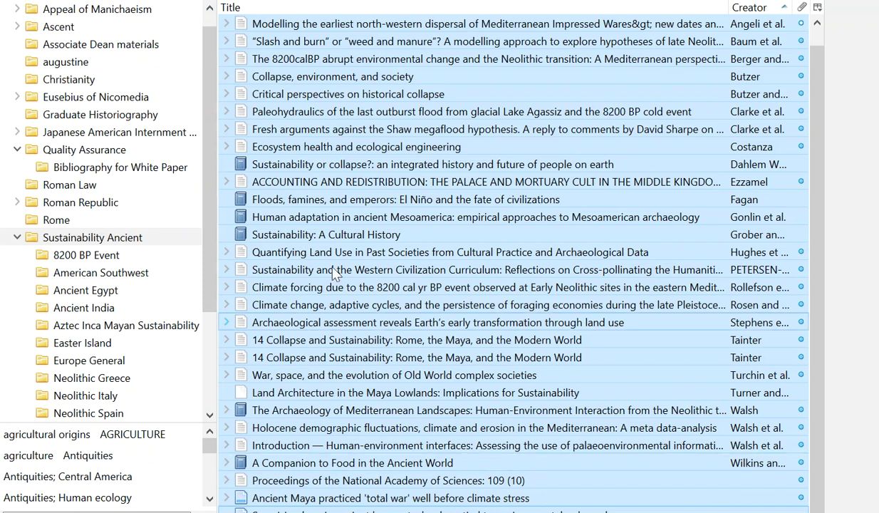
# - Bring up the context menu for the selected references
pyautogui.rightClick(518, 98)
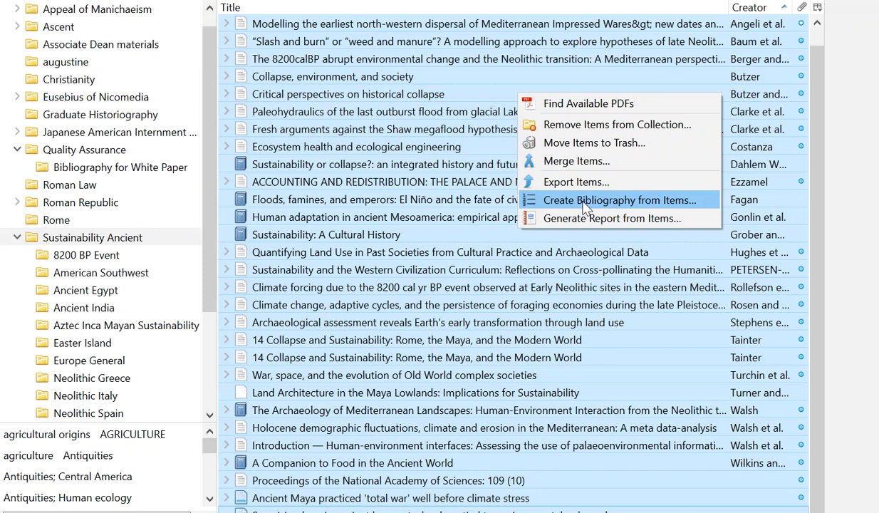
# - Create a Chicago 17th edition (note) bibliography of the selected items, output as RTF
pyautogui.click(583, 203)
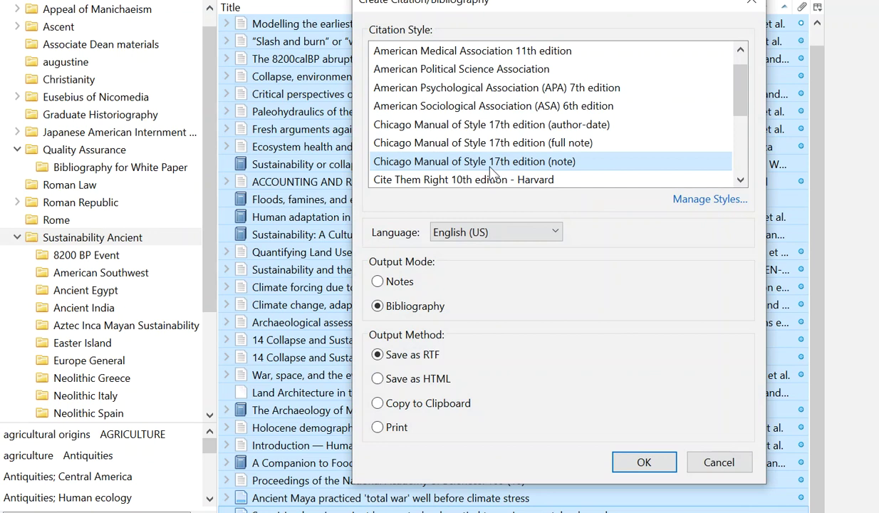
pyautogui.scroll(1, 496, 164)
pyautogui.scroll(-3, 502, 157)
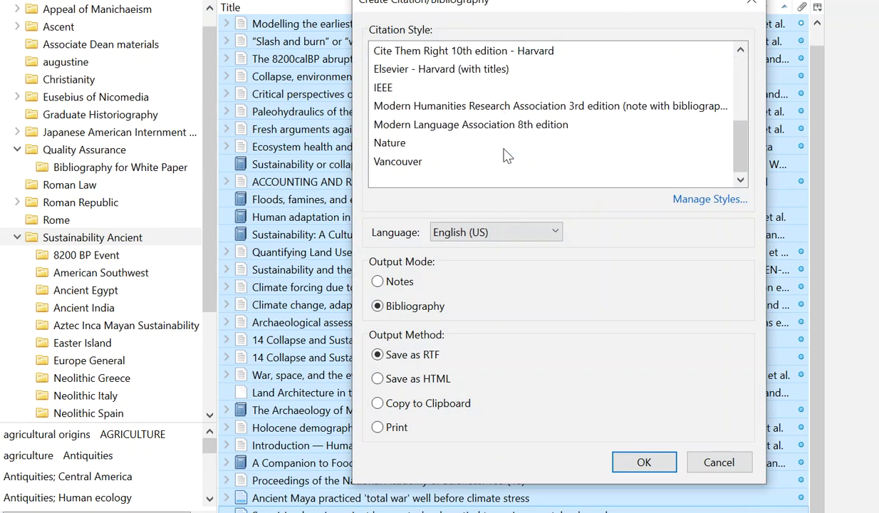
pyautogui.scroll(3, 505, 155)
pyautogui.scroll(-1, 503, 156)
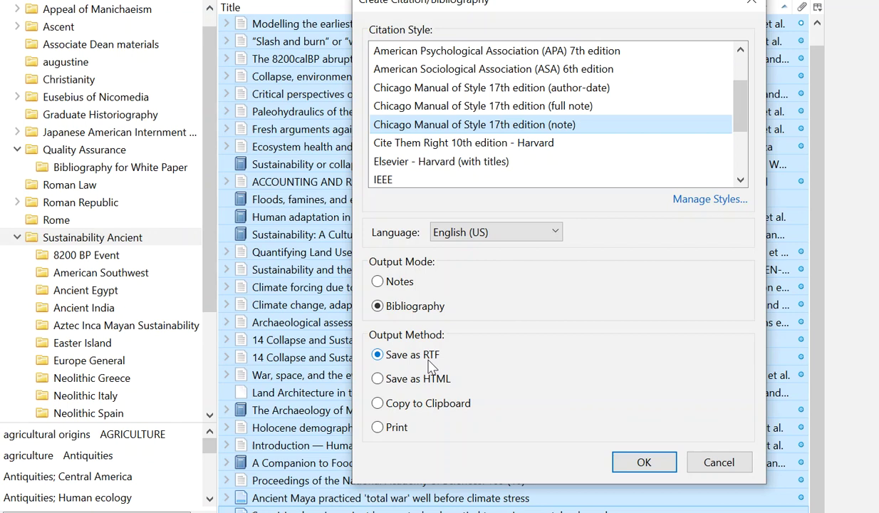
pyautogui.click(662, 467)
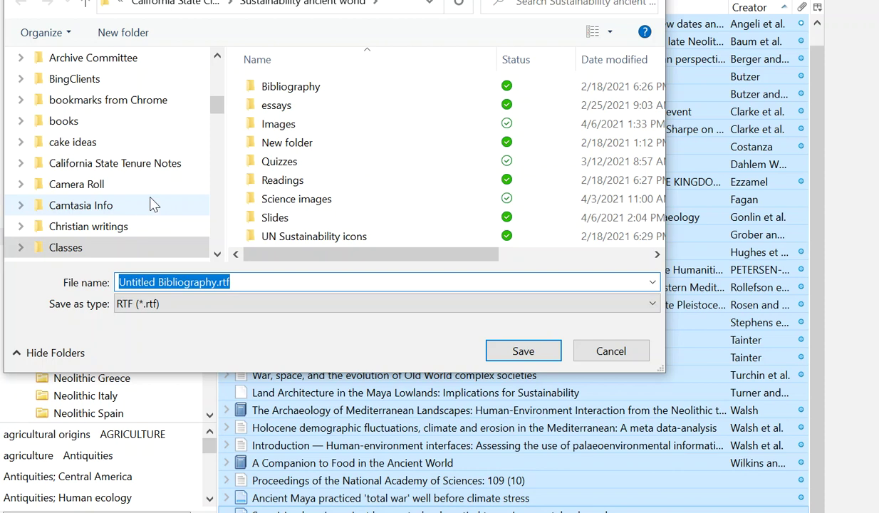
# - Target the Classes › California State Classes › Labs › Zotero ideas folder and name the file 'test bibliography'
pyautogui.scroll(-1, 118, 230)
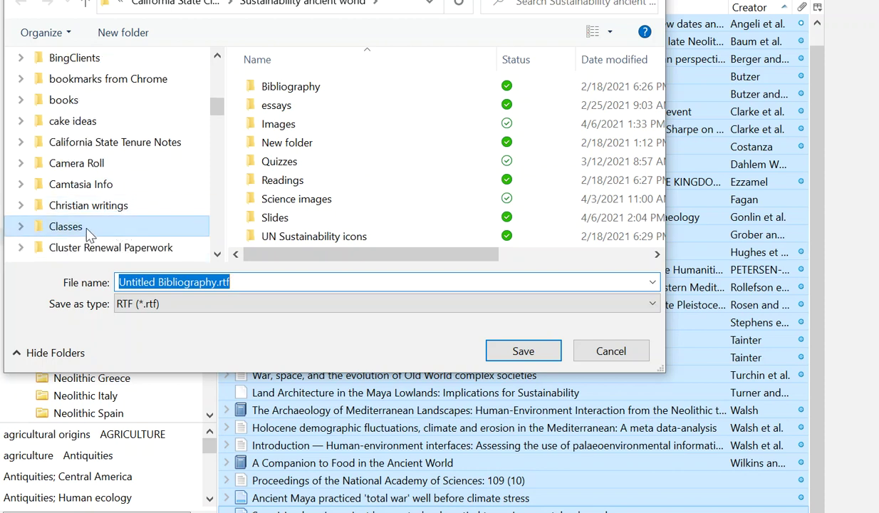
pyautogui.scroll(2, 34, 232)
pyautogui.scroll(-3, 34, 231)
pyautogui.scroll(-5, 33, 231)
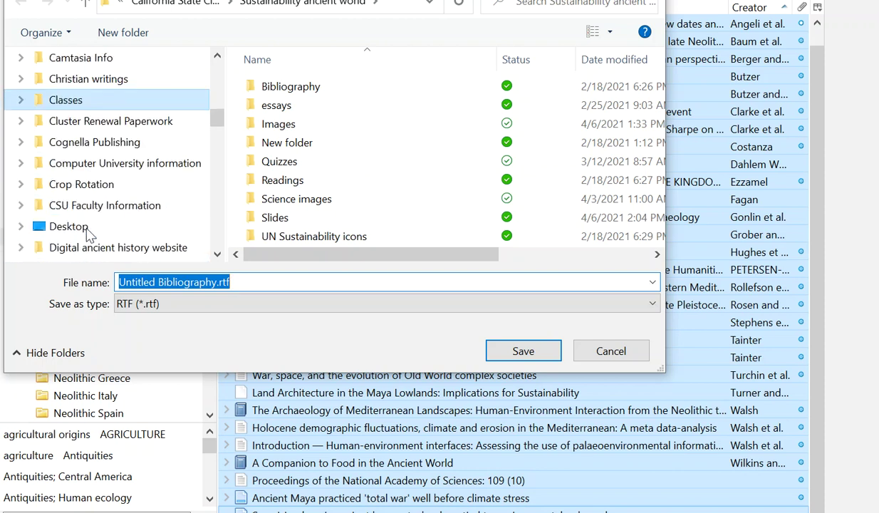
pyautogui.scroll(3, 25, 151)
pyautogui.click(21, 163)
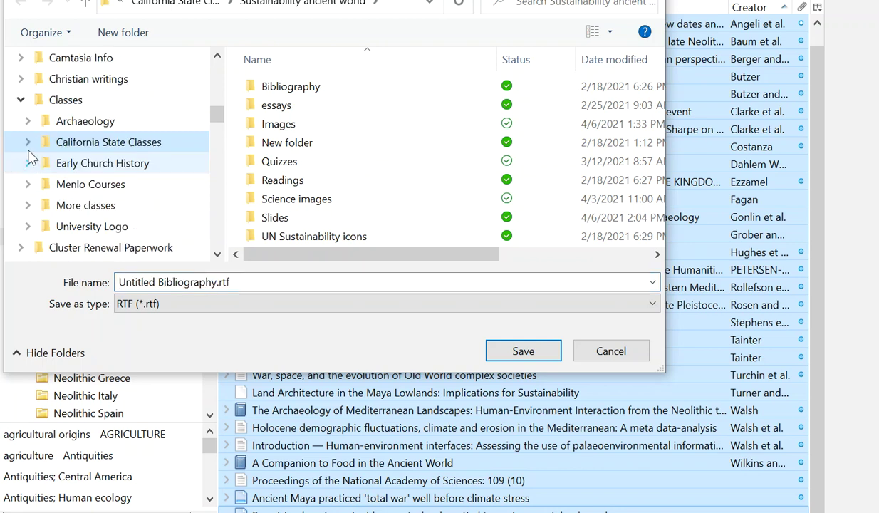
pyautogui.click(27, 145)
pyautogui.scroll(2, 35, 154)
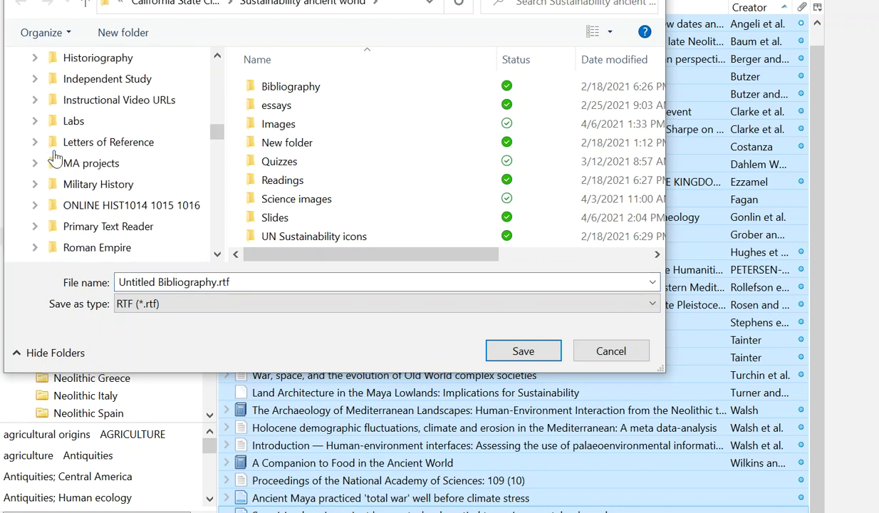
pyautogui.scroll(1, 53, 158)
pyautogui.click(36, 142)
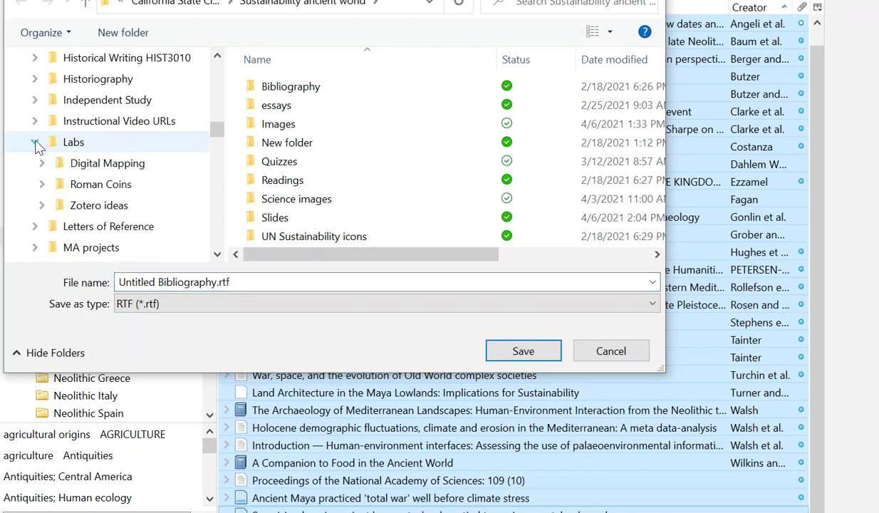
pyautogui.click(96, 206)
pyautogui.click(265, 282)
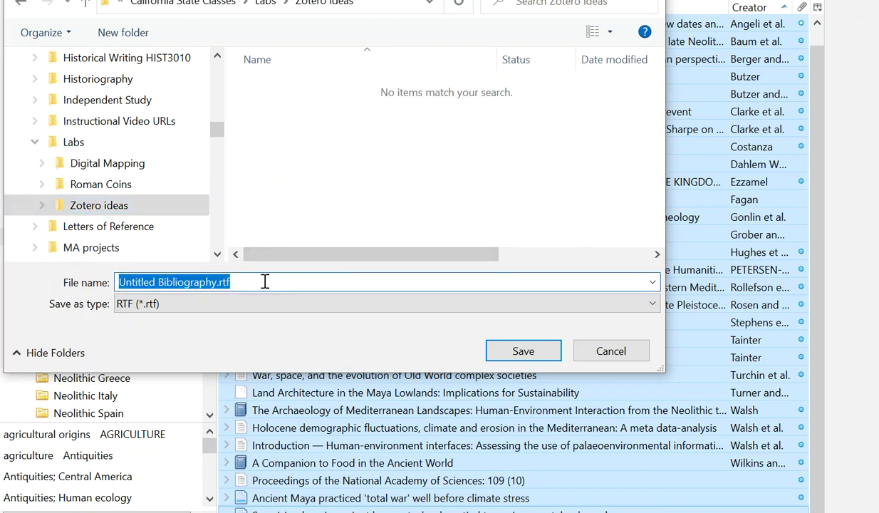
pyautogui.write('test bibli')
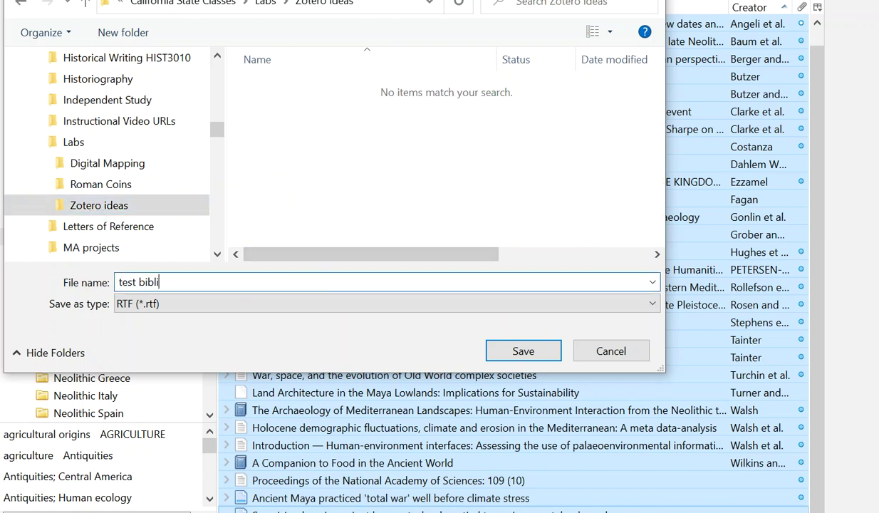
pyautogui.write('ography')
# - Save the bibliography, then browse File Explorer to Labs › Zotero ideas
pyautogui.click(527, 354)
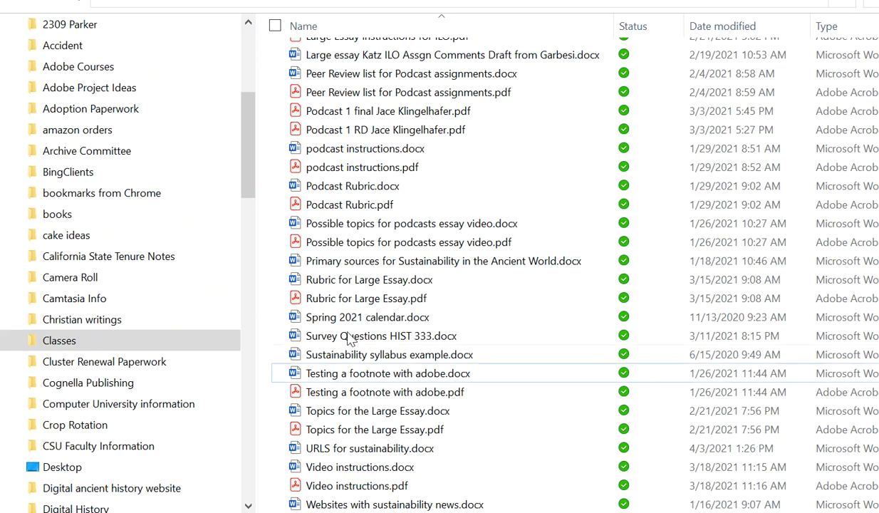
pyautogui.click(14, 341)
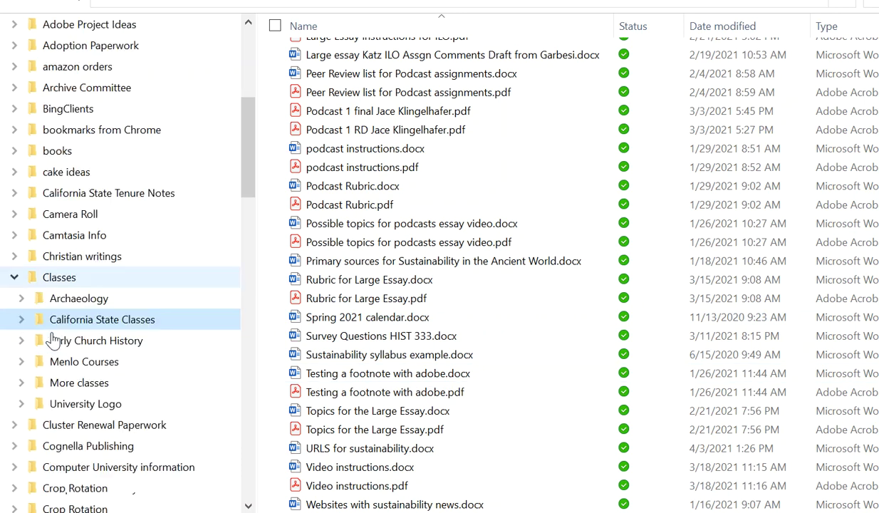
pyautogui.click(22, 293)
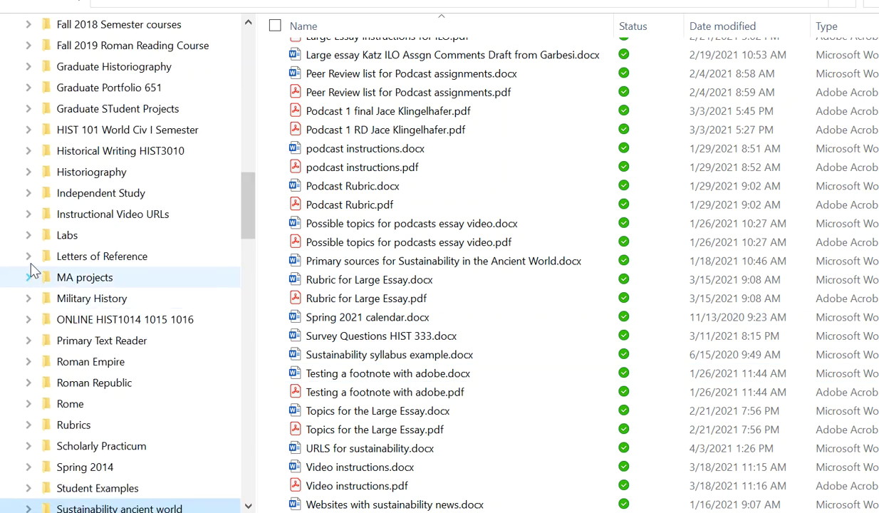
pyautogui.click(27, 235)
pyautogui.click(107, 305)
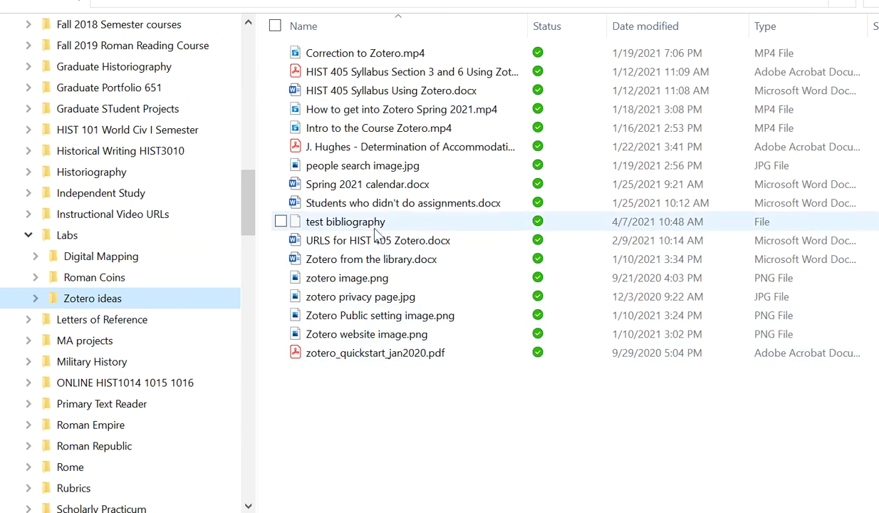
# - Open the test bibliography file with Word
pyautogui.doubleClick(372, 227)
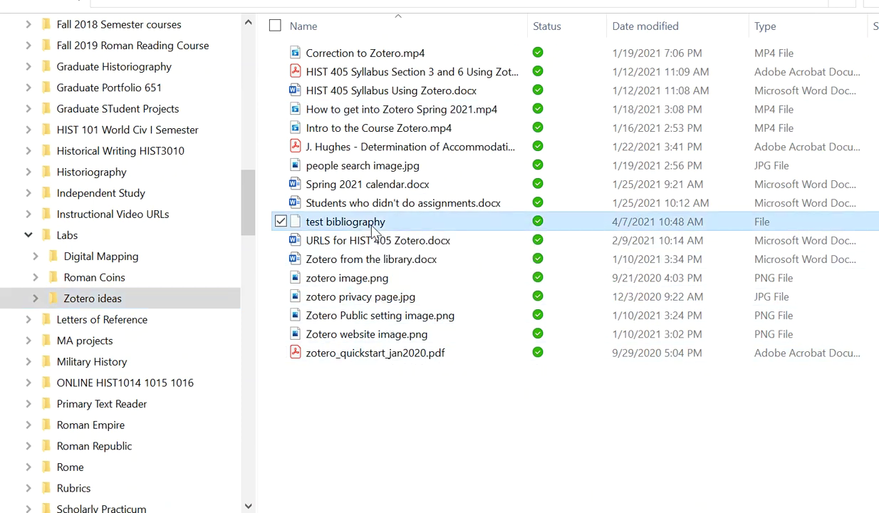
pyautogui.scroll(-2, 609, 416)
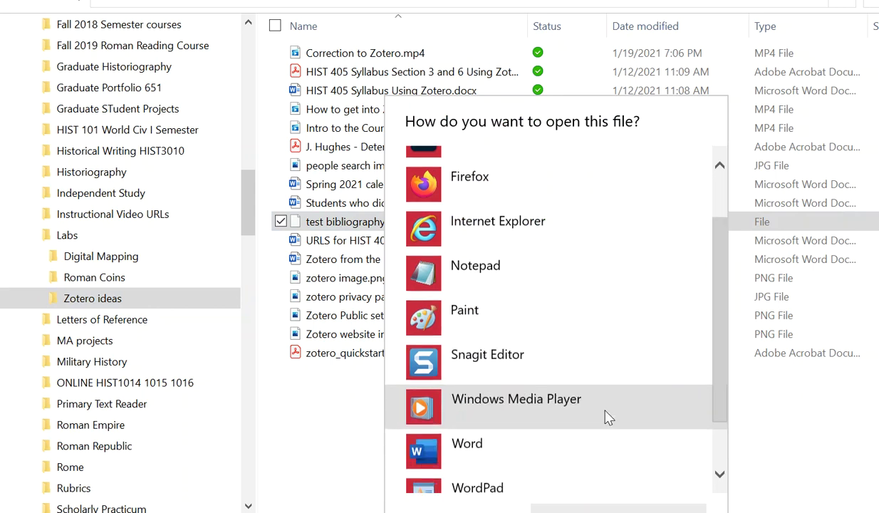
pyautogui.scroll(-1, 584, 411)
pyautogui.click(481, 382)
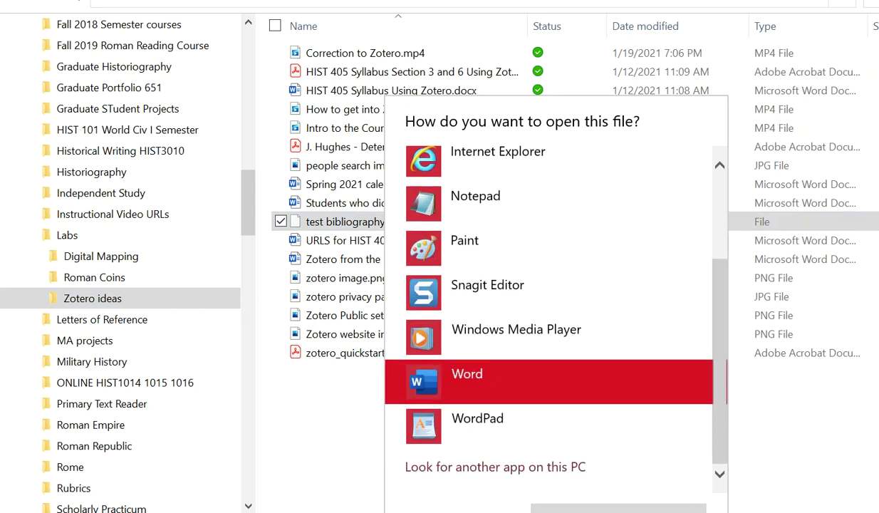
pyautogui.click(617, 508)
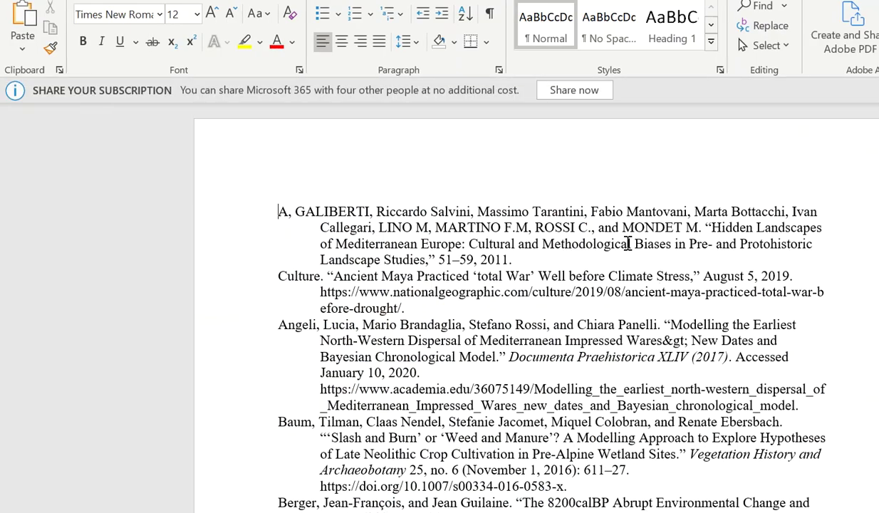
# - Scroll through the Word bibliography to review its entries
pyautogui.scroll(-2, 628, 240)
pyautogui.scroll(-3, 627, 239)
pyautogui.scroll(-1, 657, 308)
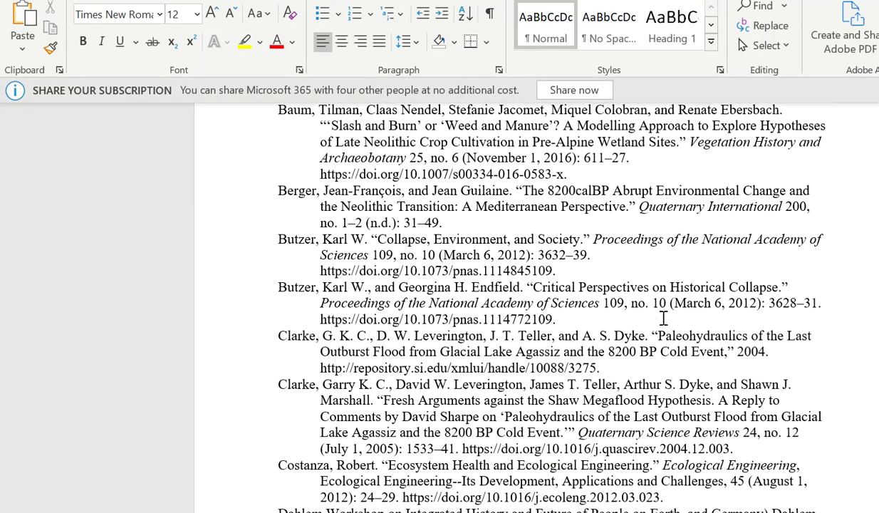
pyautogui.scroll(-4, 656, 307)
pyautogui.scroll(-1, 656, 308)
pyautogui.scroll(-6, 659, 314)
pyautogui.scroll(-5, 663, 319)
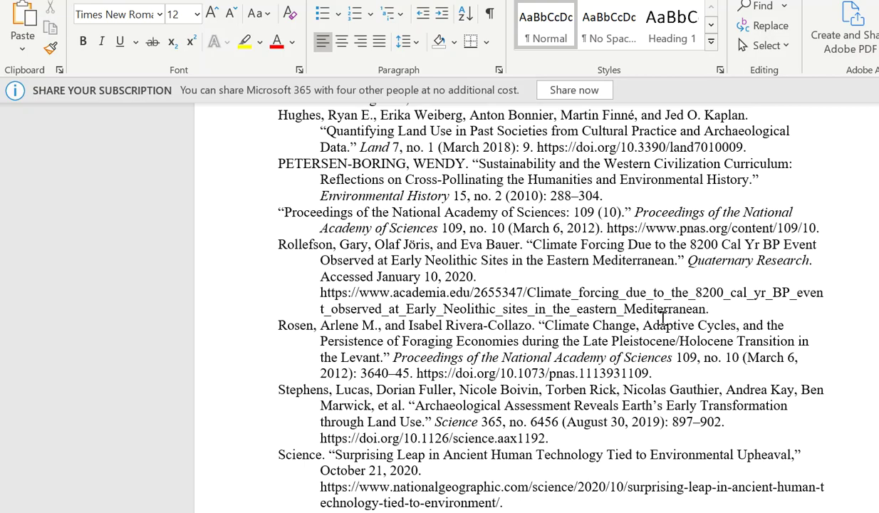
pyautogui.scroll(-1, 663, 319)
pyautogui.scroll(-6, 663, 319)
pyautogui.scroll(-5, 663, 319)
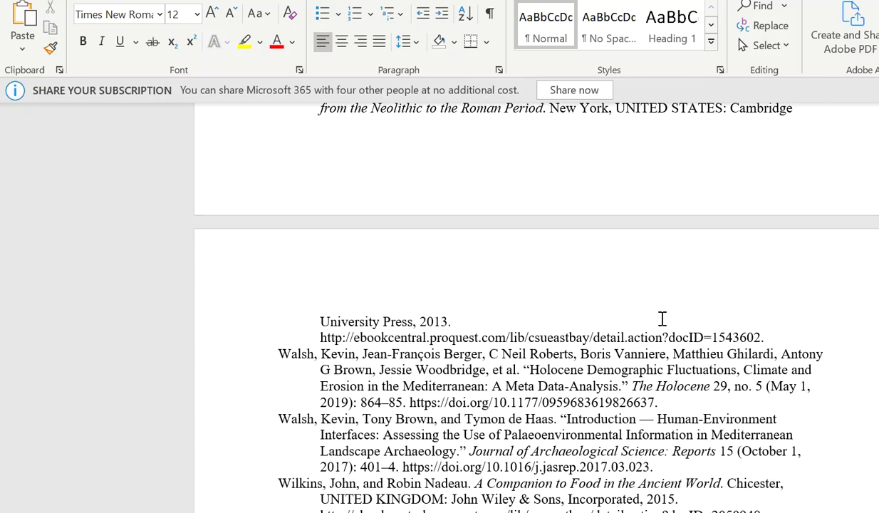
pyautogui.scroll(-5, 663, 320)
pyautogui.scroll(3, 663, 319)
pyautogui.scroll(3, 662, 322)
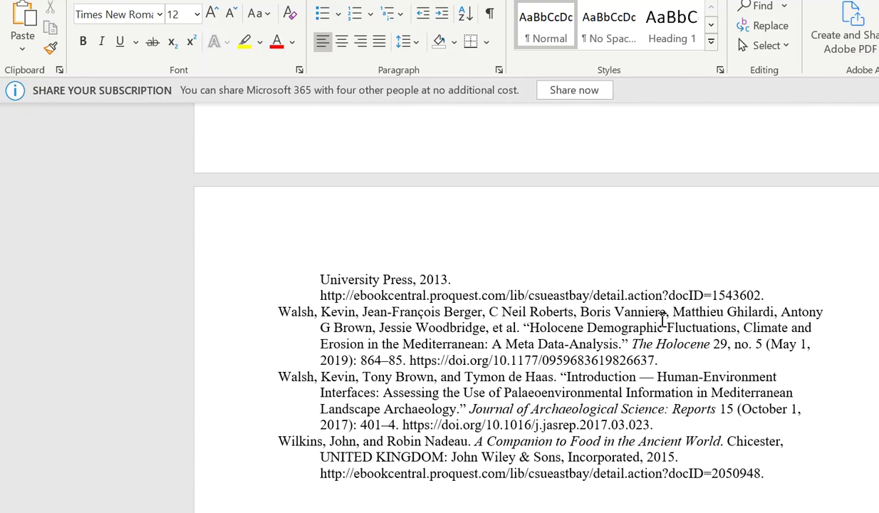
pyautogui.scroll(5, 663, 322)
pyautogui.scroll(4, 663, 321)
pyautogui.scroll(1, 663, 321)
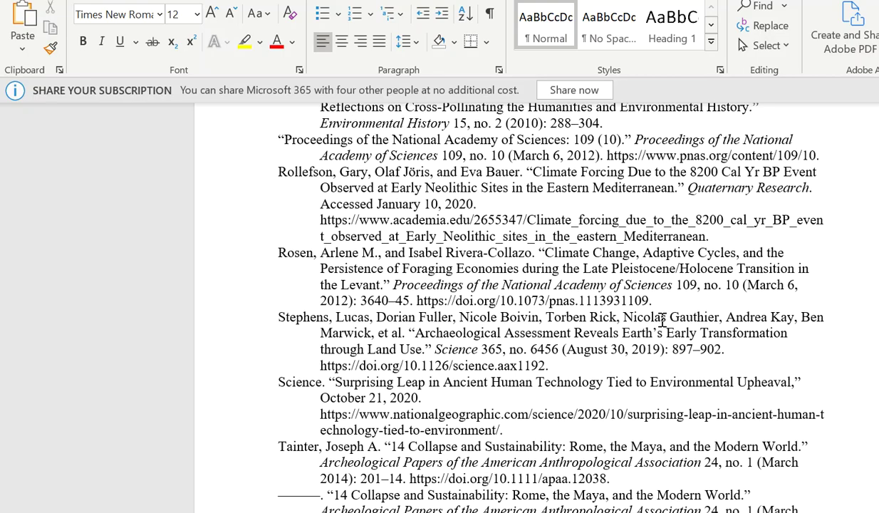
pyautogui.scroll(5, 660, 321)
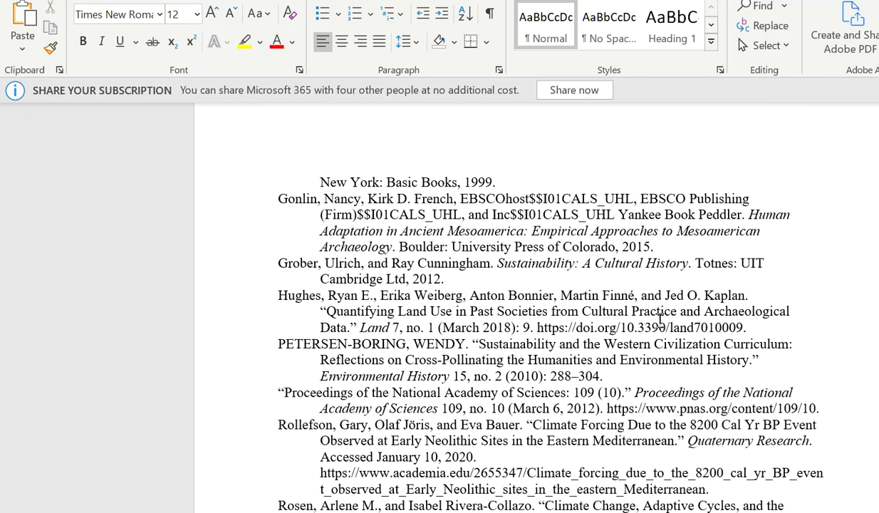
pyautogui.scroll(5, 659, 320)
pyautogui.scroll(1, 659, 321)
pyautogui.scroll(6, 660, 321)
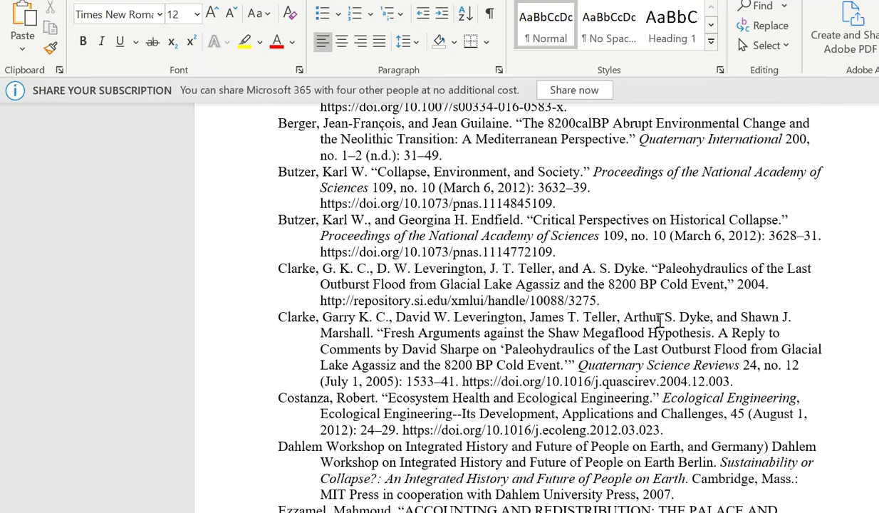
pyautogui.scroll(-6, 660, 321)
pyautogui.scroll(-7, 660, 321)
pyautogui.scroll(-5, 660, 321)
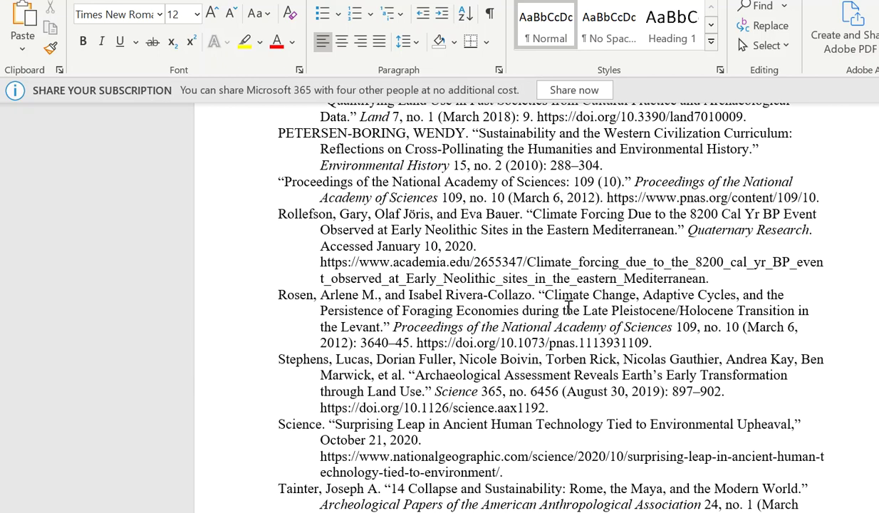
pyautogui.scroll(3, 323, 228)
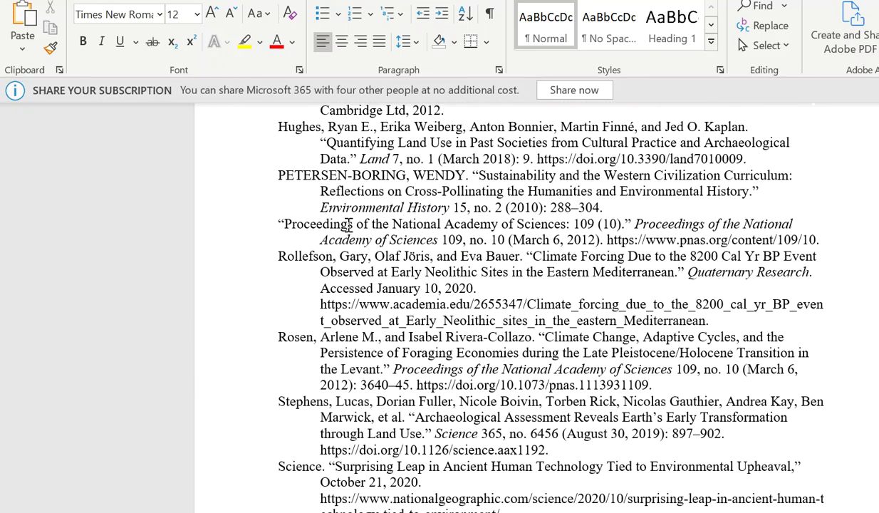
# - Highlight the Proceedings of the National Academy of Sciences title, then return to Zotero
pyautogui.moveTo(279, 224); pyautogui.dragTo(632, 224)
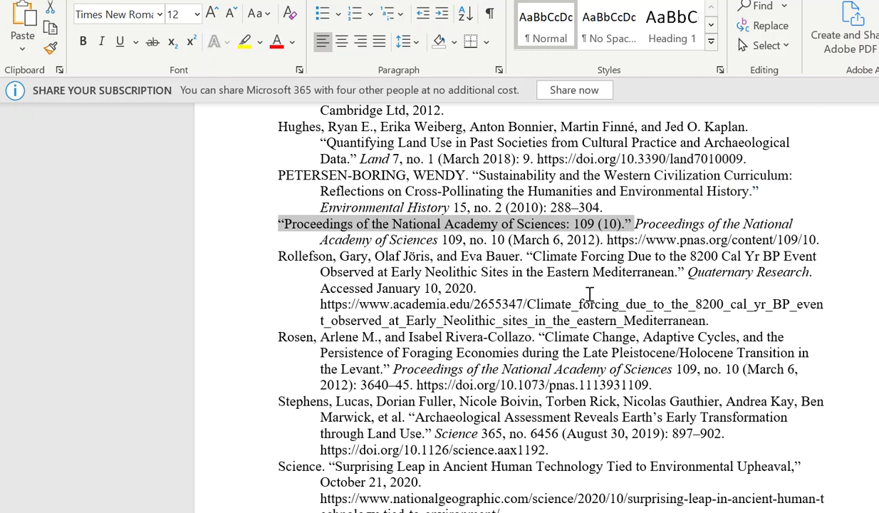
pyautogui.scroll(-1, 589, 293)
pyautogui.scroll(-6, 589, 295)
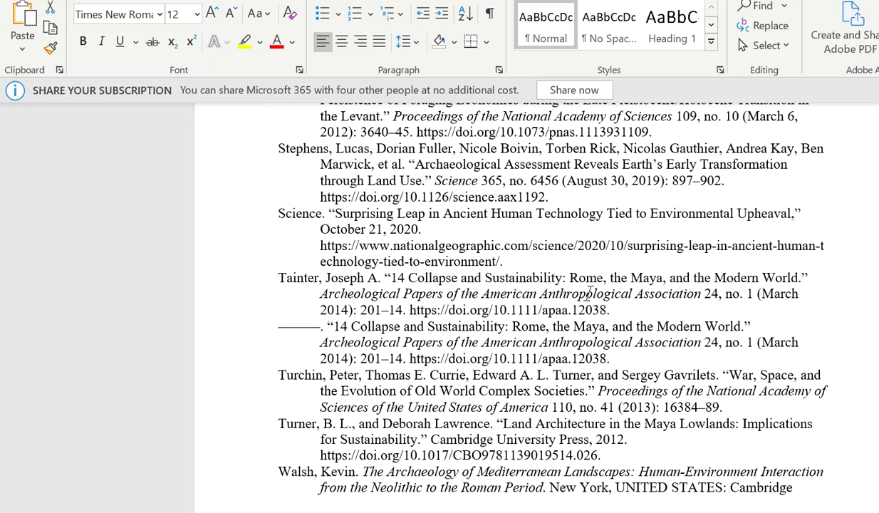
pyautogui.scroll(-1, 500, 306)
pyautogui.scroll(-4, 500, 307)
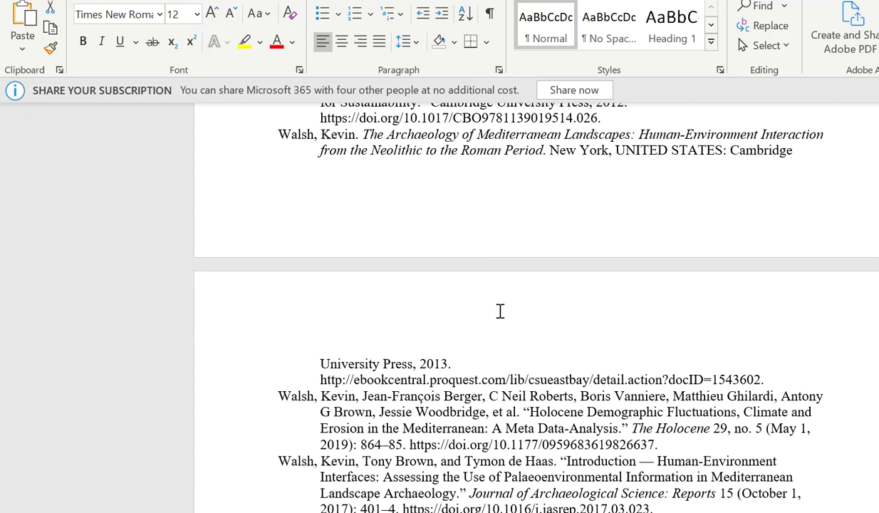
pyautogui.scroll(-4, 500, 307)
pyautogui.scroll(1, 500, 307)
pyautogui.scroll(4, 499, 311)
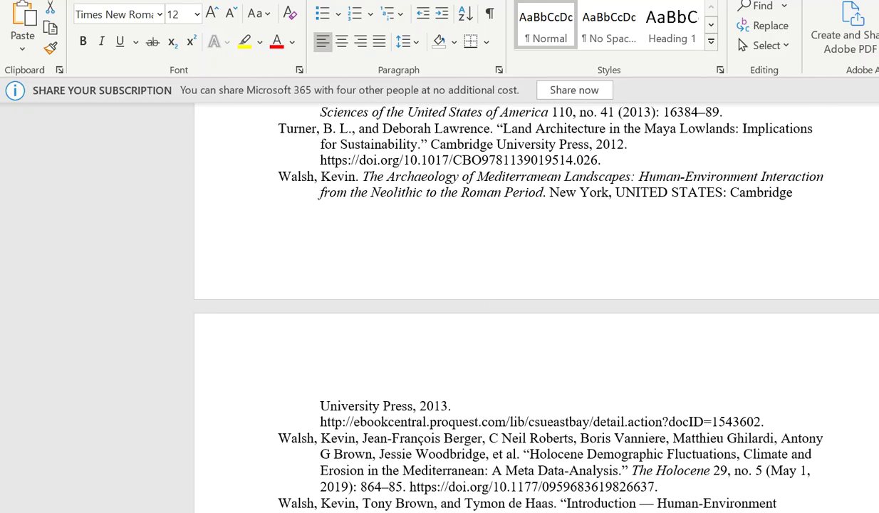
pyautogui.hotkey('alt', 'Tab')
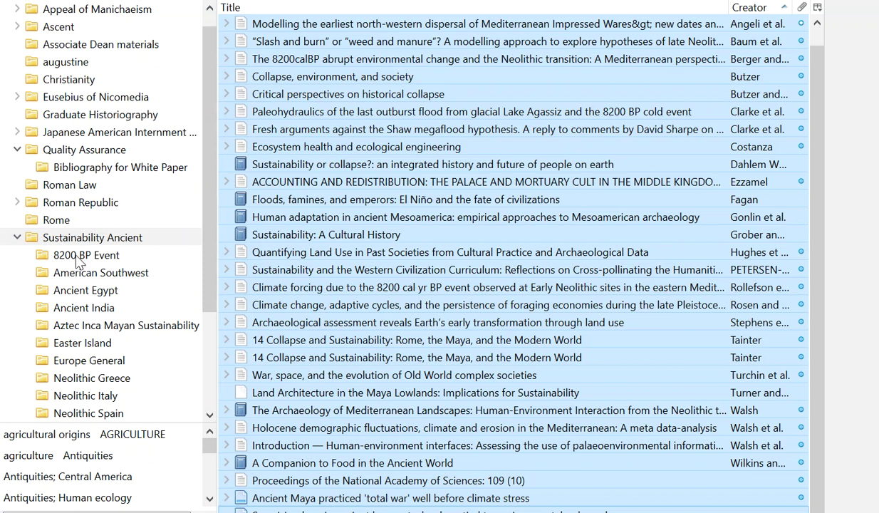
# - Browse the 8200 BP Event, American Southwest and Ancient Egypt subcollections, settling on Ancient Egypt
pyautogui.click(74, 257)
pyautogui.click(83, 275)
pyautogui.click(84, 290)
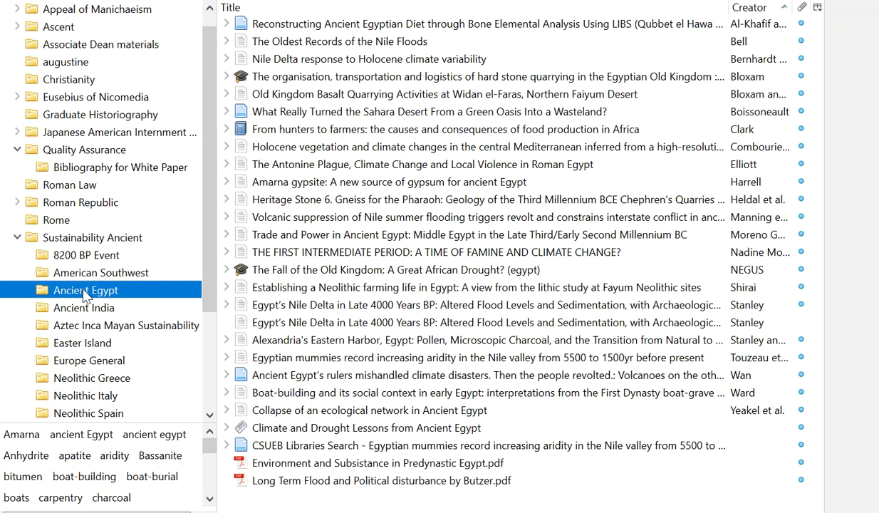
pyautogui.click(96, 240)
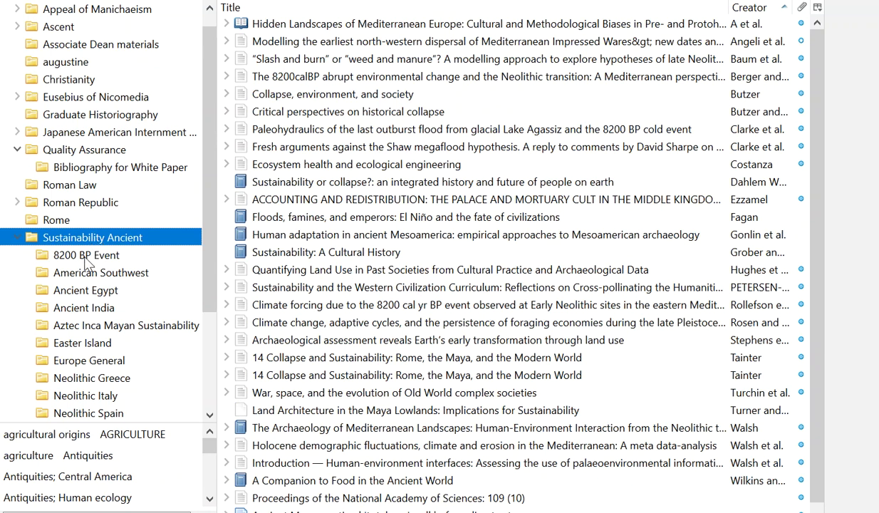
pyautogui.click(87, 255)
pyautogui.click(104, 286)
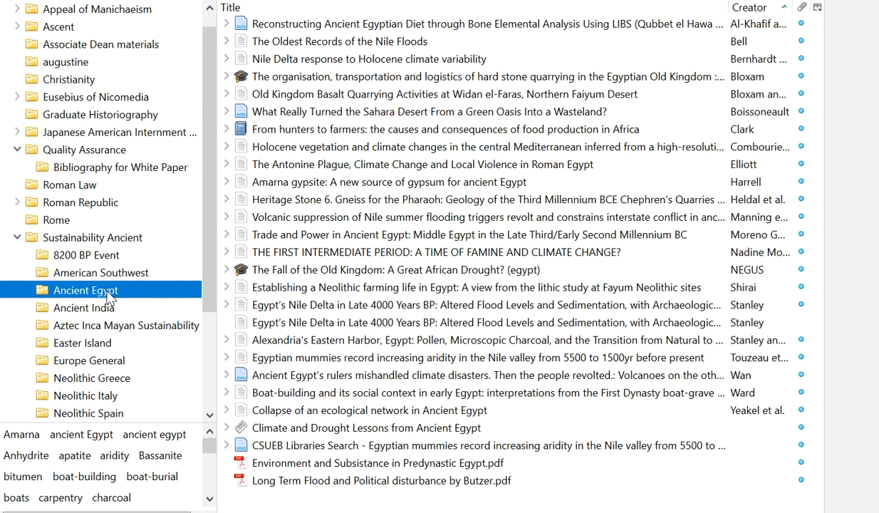
# - Select all Ancient Egypt items and choose Create Bibliography from Items
pyautogui.click(320, 27)
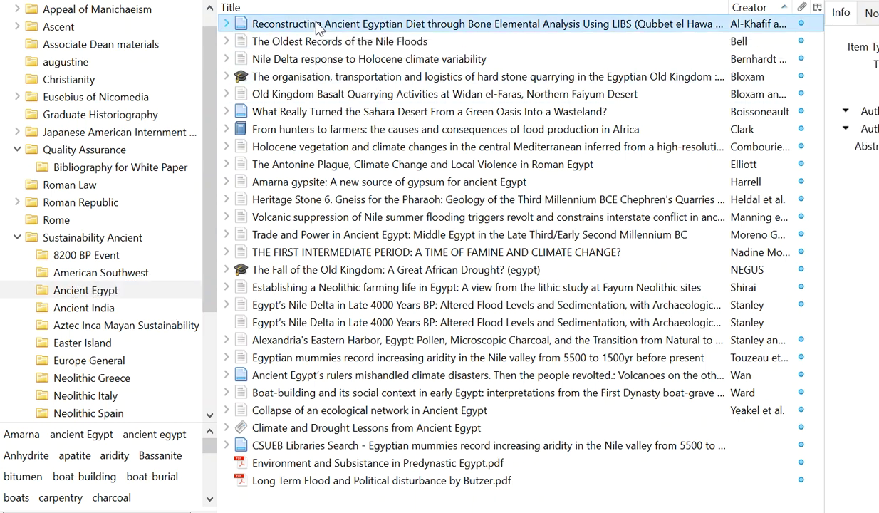
pyautogui.keyDown('shift'); pyautogui.click(344, 489); pyautogui.keyUp('shift')
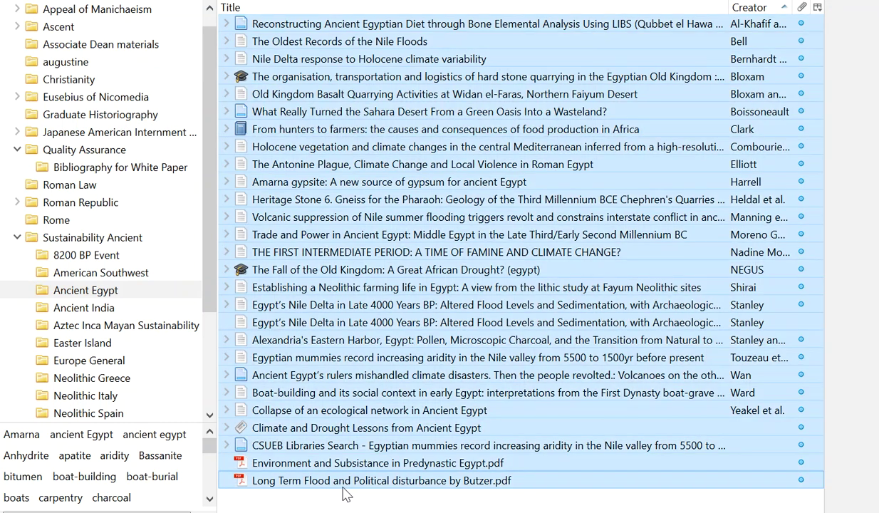
pyautogui.rightClick(433, 295)
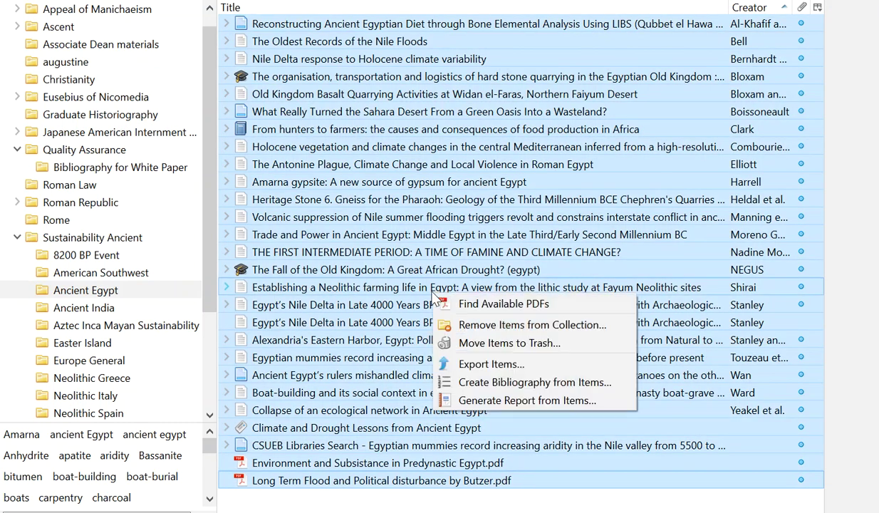
pyautogui.click(549, 387)
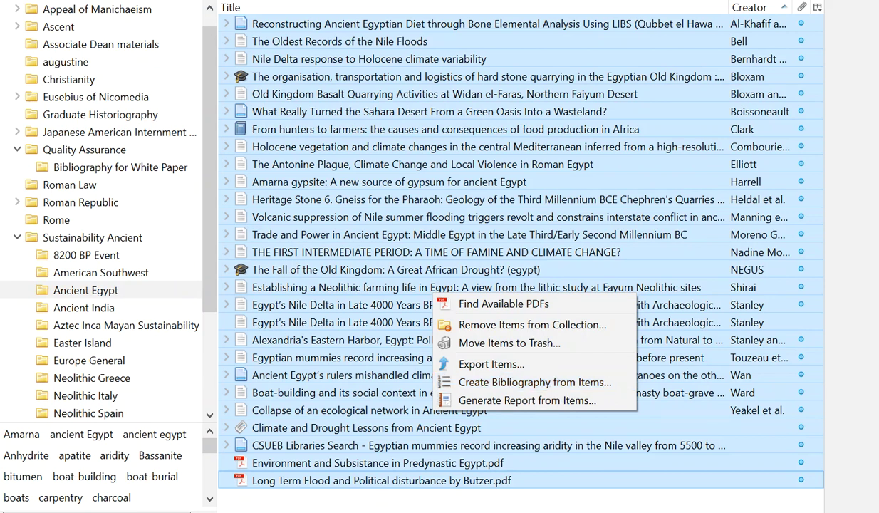